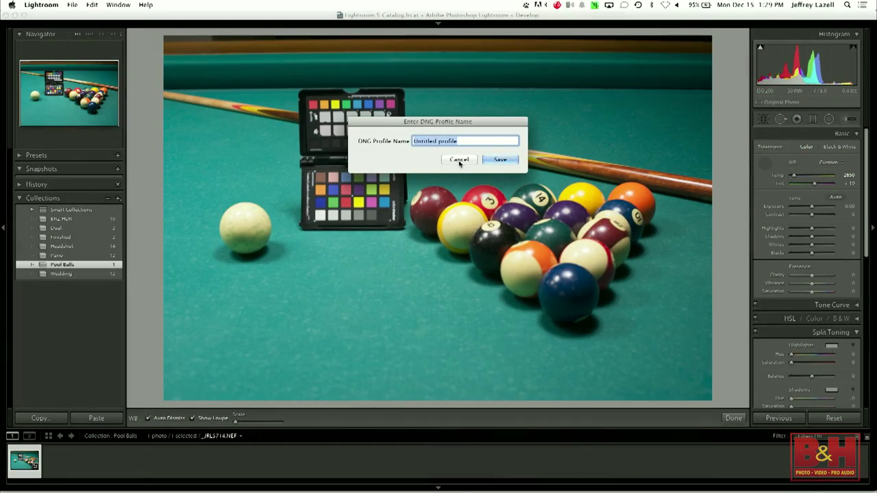
- Cancel the DNG profile naming and set the pool ball photo's camera calibration profile to D700 50mm Tungsten
left_click(459, 160)
scroll(805, 219, "down", 10)
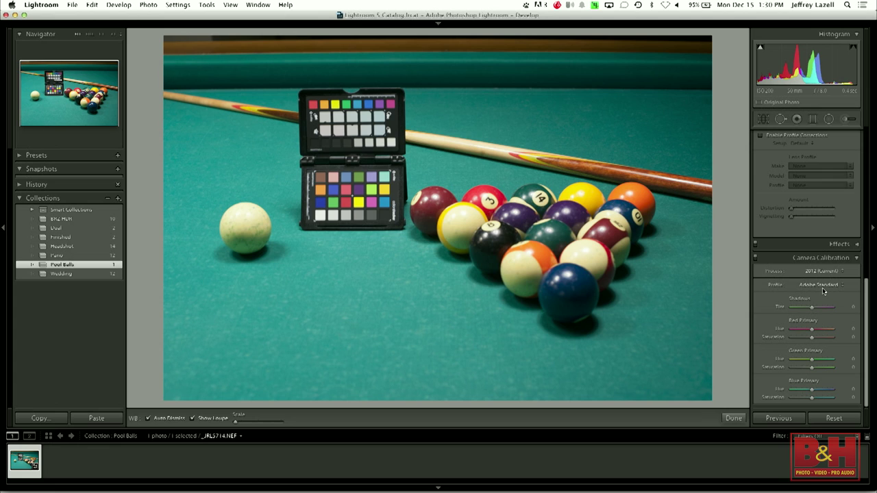
left_click(820, 287)
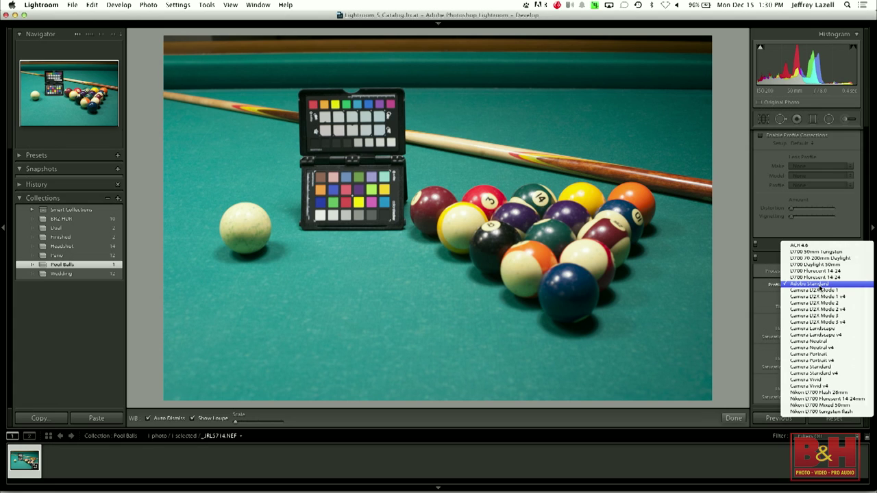
left_click(811, 253)
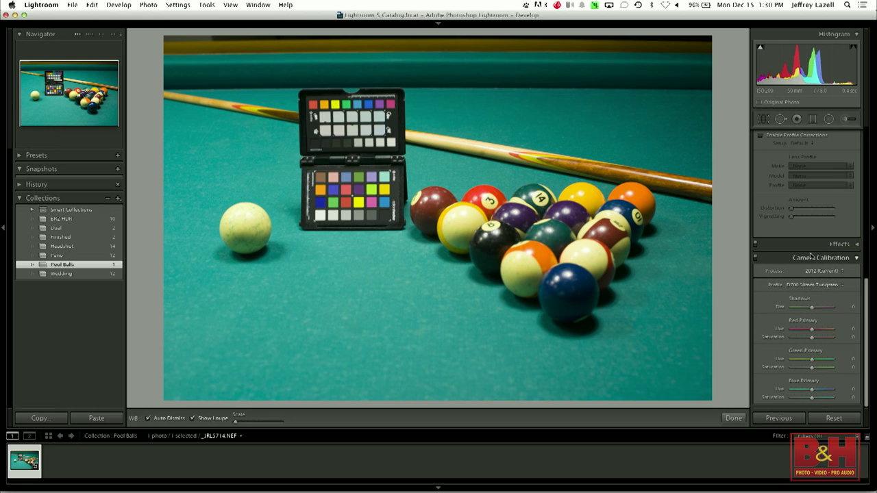
- Switch the pool ball photo's calibration profile to Adobe Standard and back to D700 50mm Tungsten to compare the colours
left_click(826, 286)
left_click(818, 317)
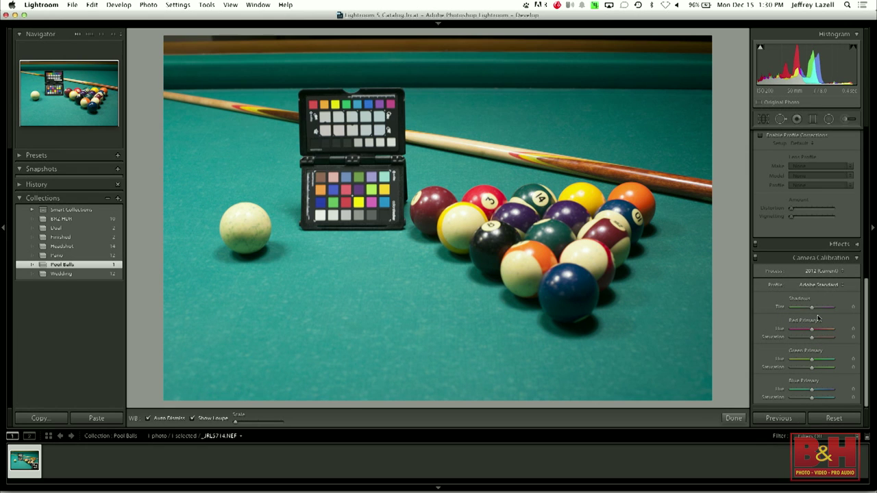
left_click(827, 287)
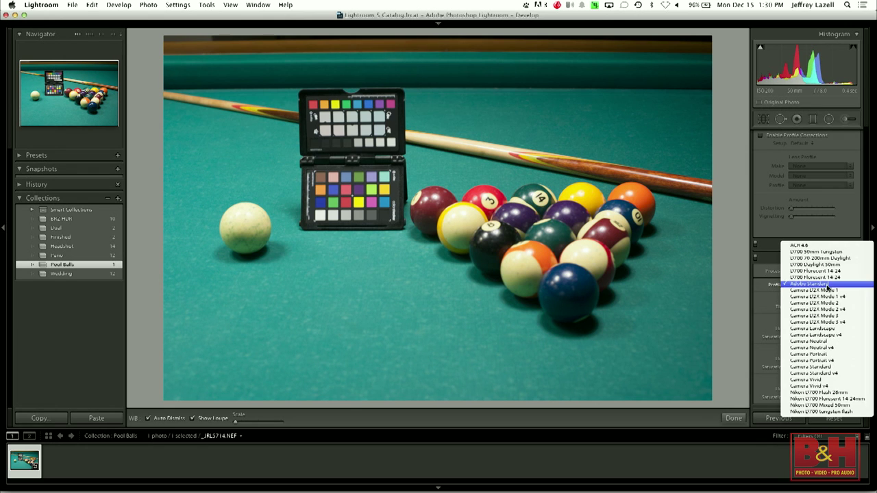
left_click(824, 252)
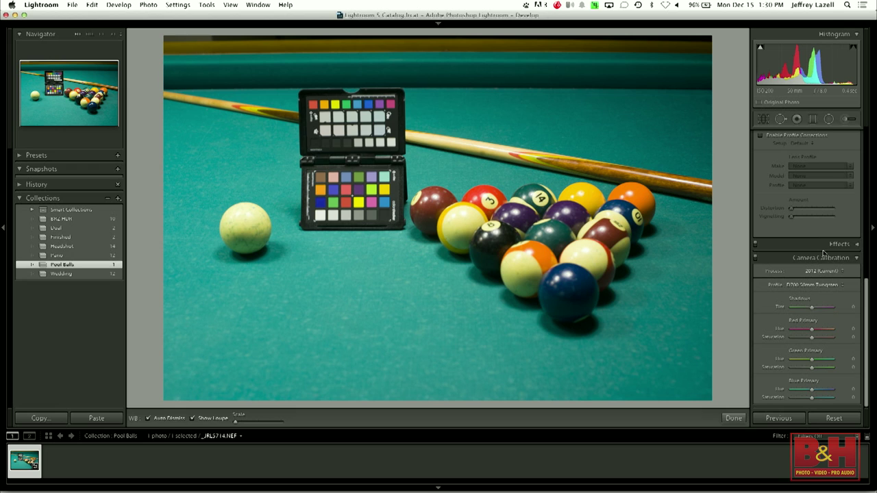
- Open the Wedding collection's photo of the seated man holding the colour chart and sample white balance from the chart's leftmost upper neutral patch
left_click(69, 274)
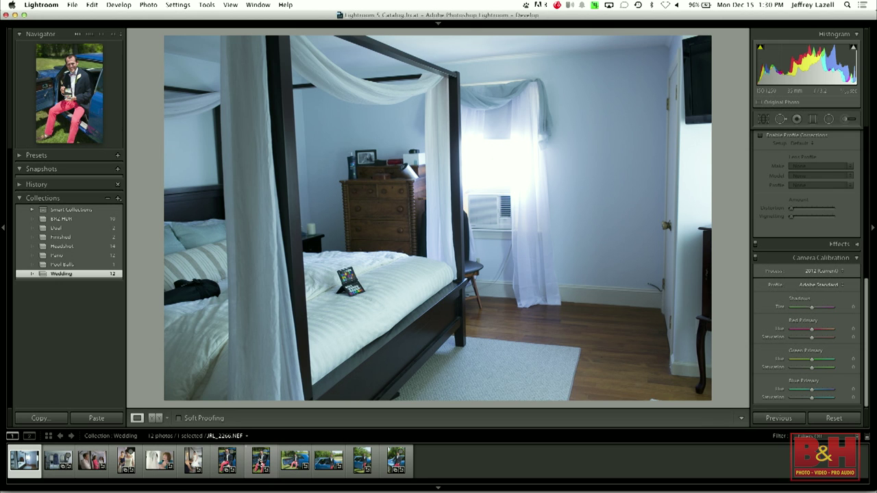
left_click(260, 460)
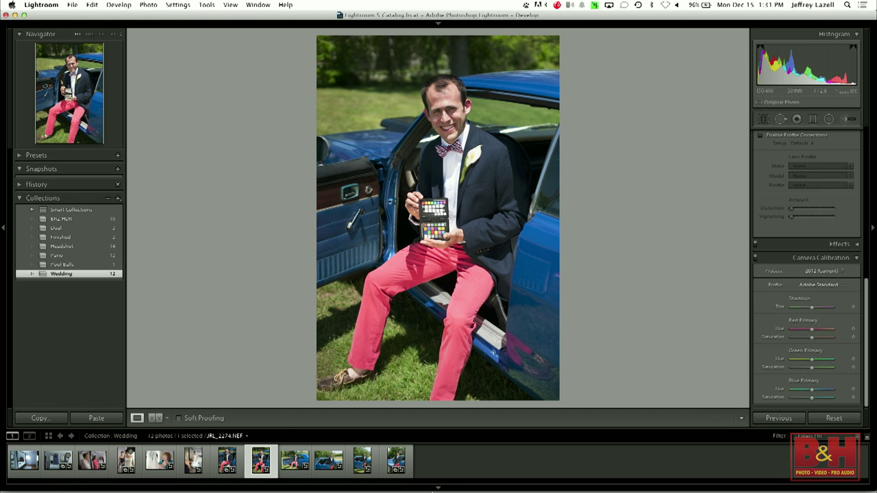
scroll(813, 288, "up", 15)
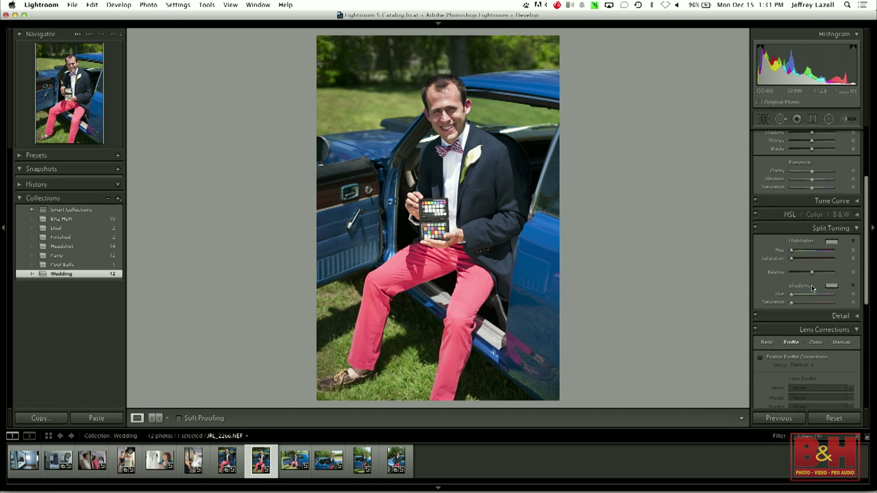
key("z")
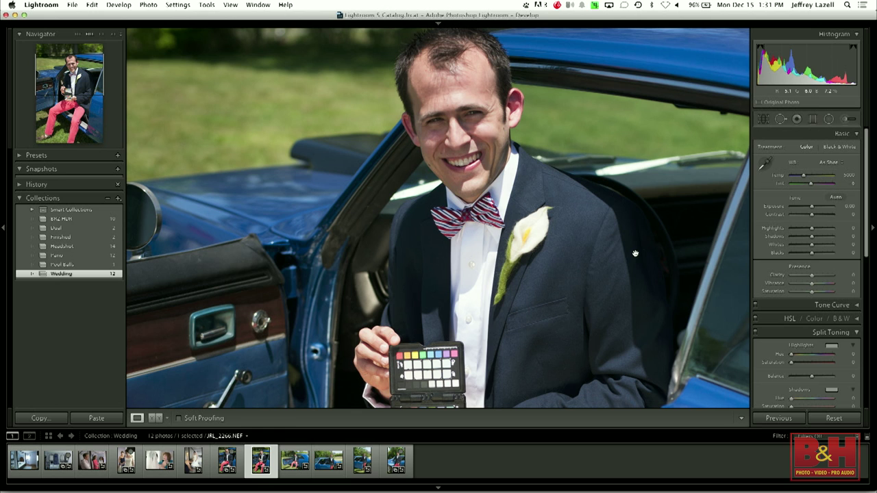
left_click_drag(566, 290, 556, 129)
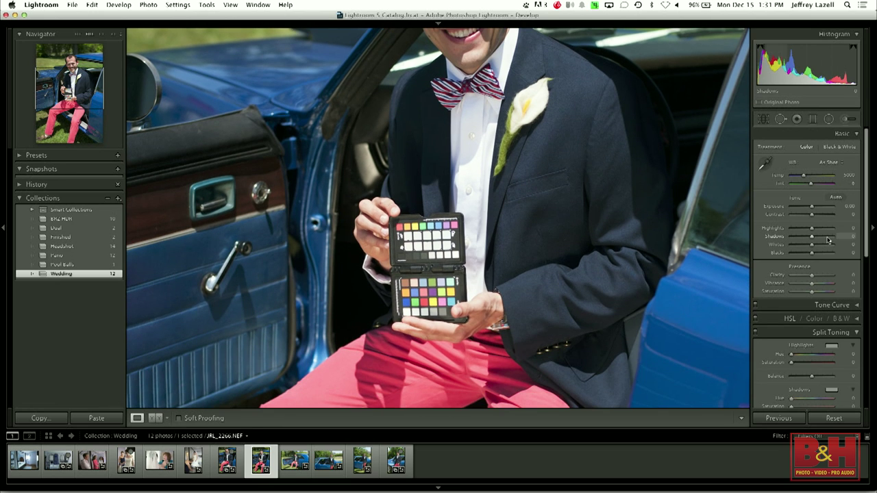
left_click(765, 163)
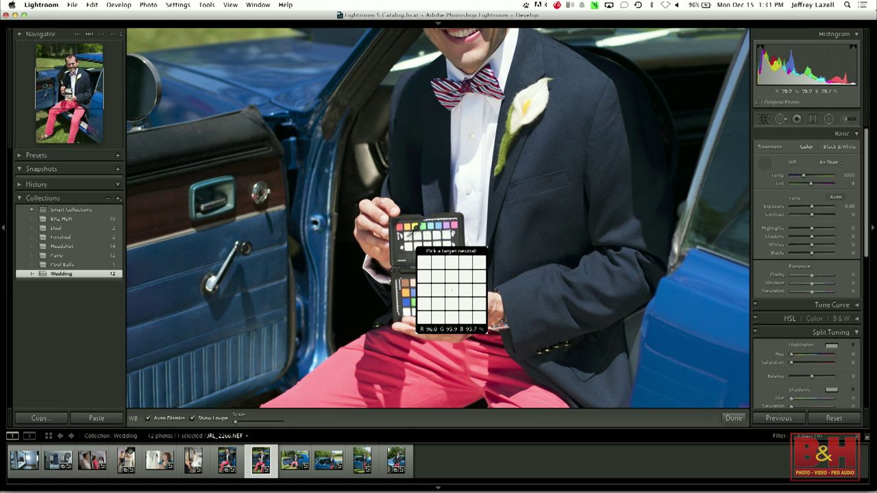
left_click(408, 236)
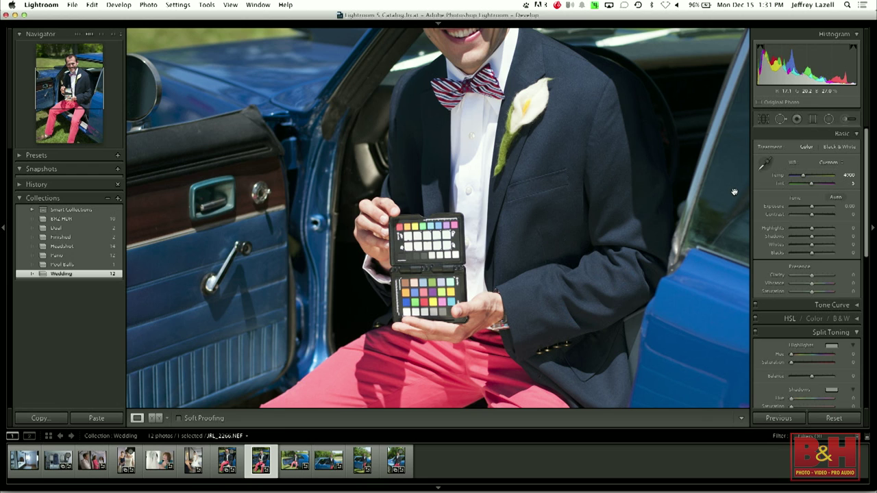
- Resample the white balance from a neutral patch in the middle of the same chart row
left_click(765, 169)
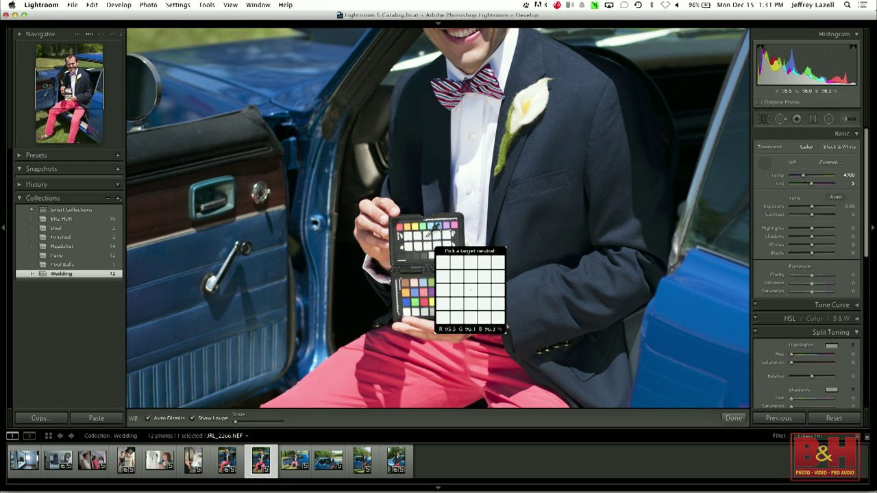
left_click(429, 234)
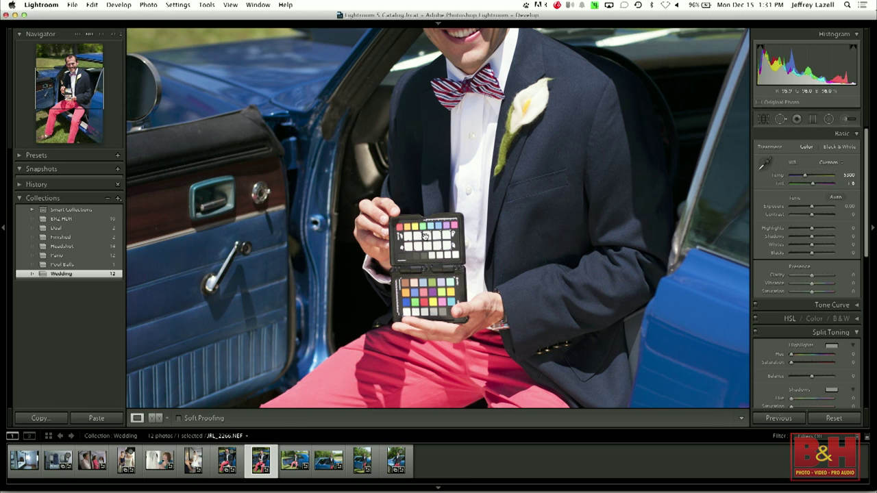
left_click(702, 223)
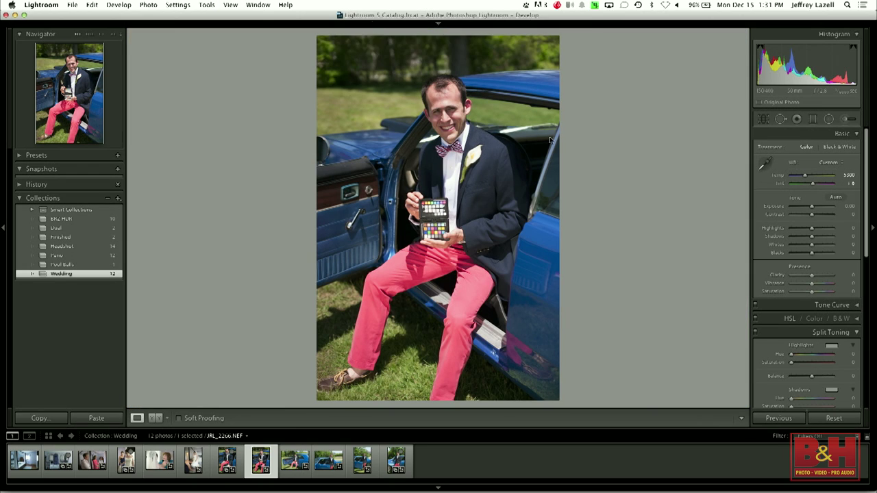
left_click(72, 5)
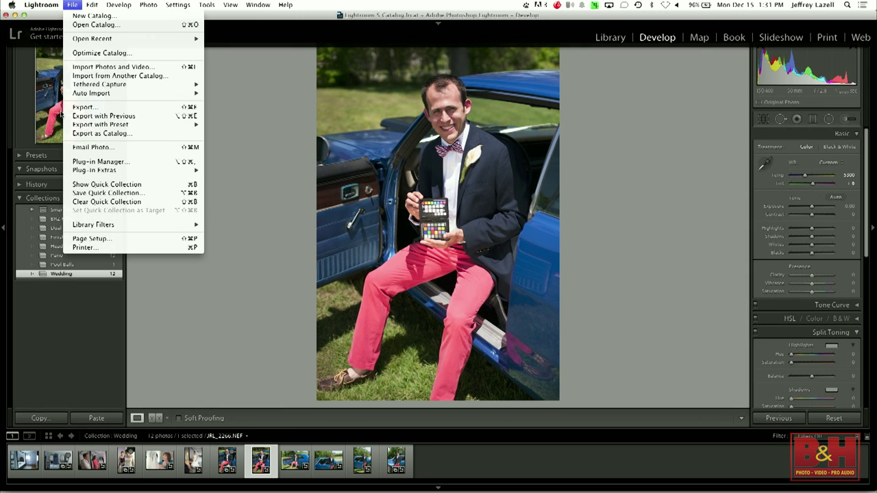
mouse_move(108, 125)
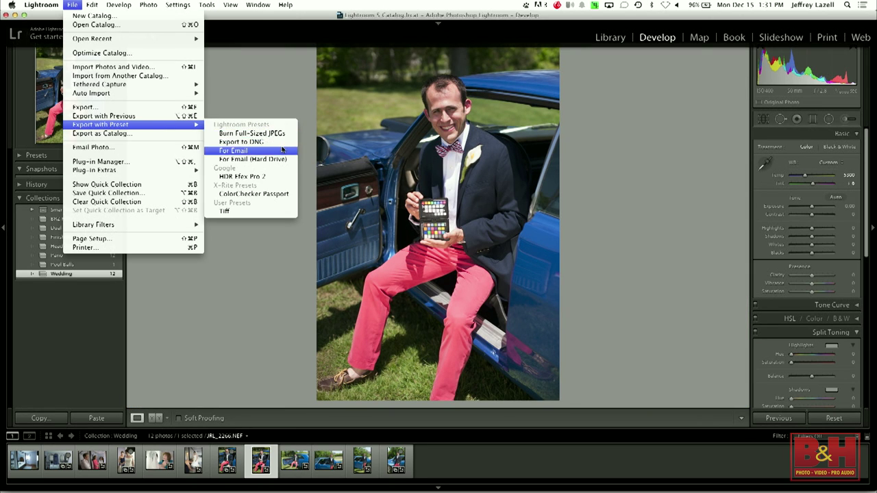
left_click(274, 195)
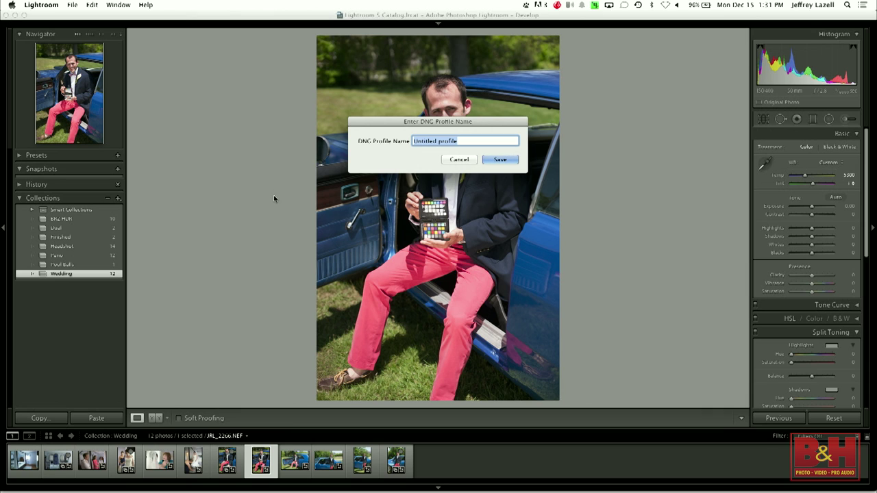
left_click(460, 159)
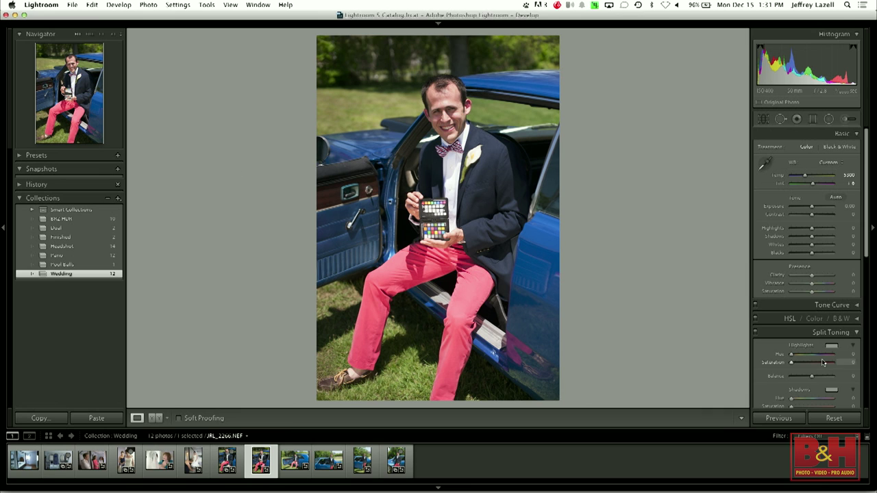
- Set the camera calibration profile of the seated man's photo to D700 Daylight 50mm
scroll(823, 362, "down", 10)
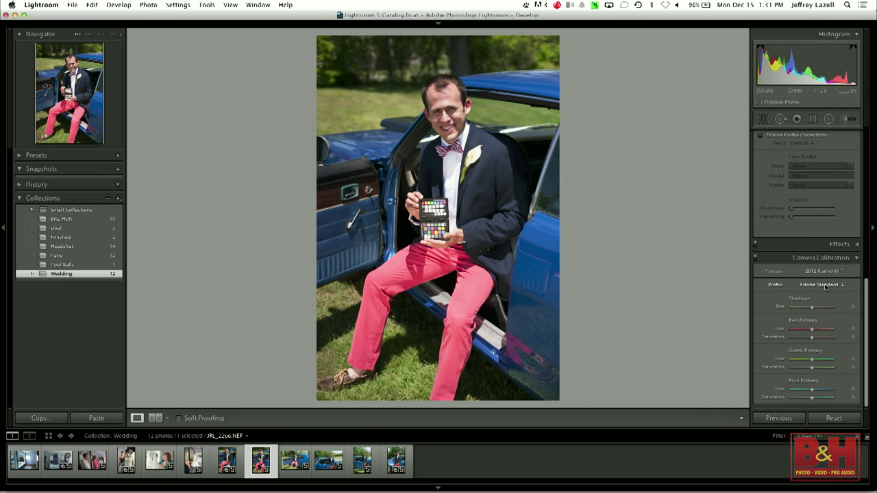
left_click(825, 285)
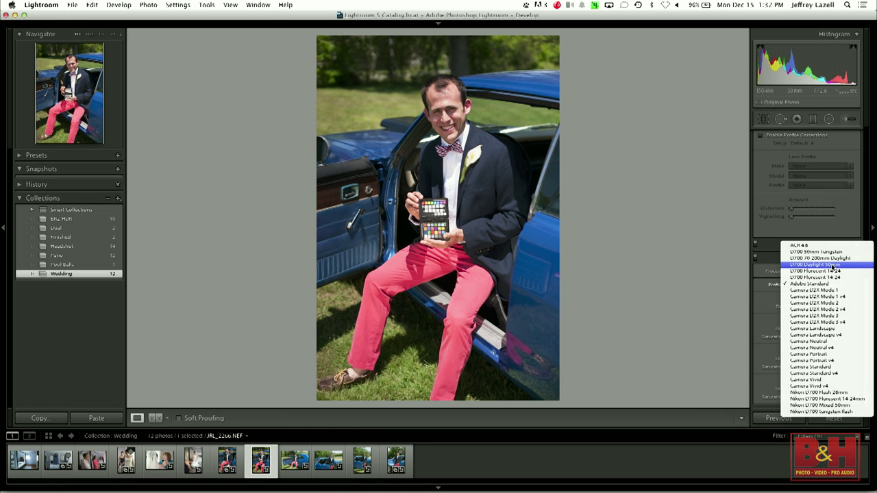
left_click(832, 265)
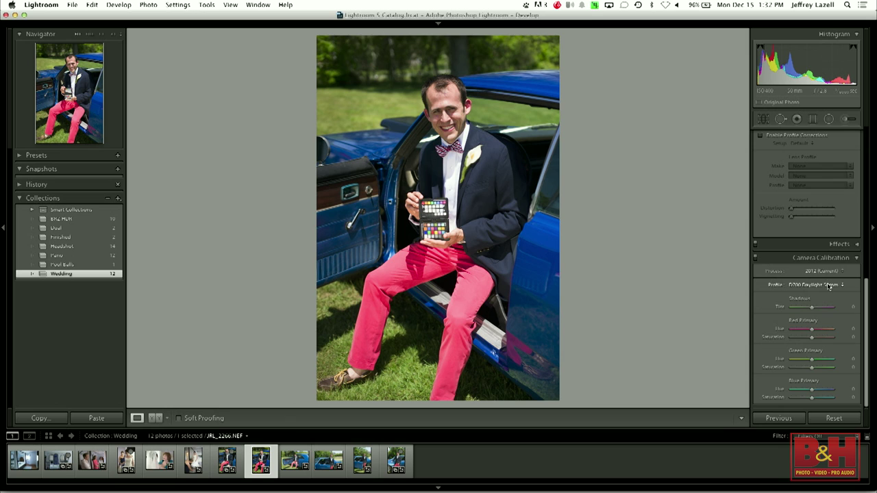
- Compare the seated man's photo under the Adobe Standard profile and return it to D700 Daylight 50mm
left_click(828, 284)
left_click(827, 303)
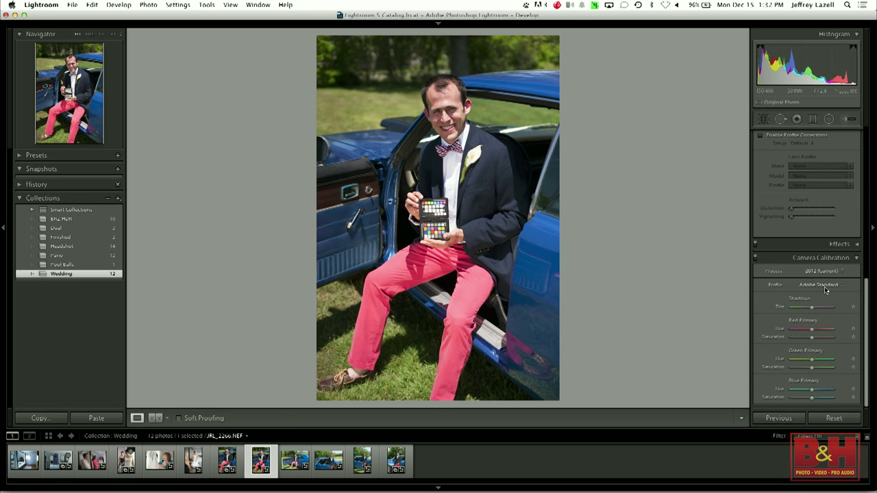
left_click(824, 285)
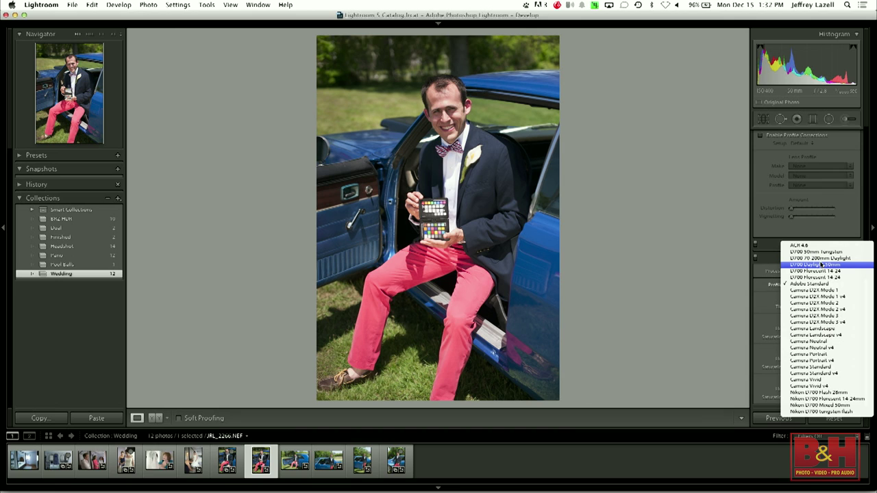
left_click(822, 264)
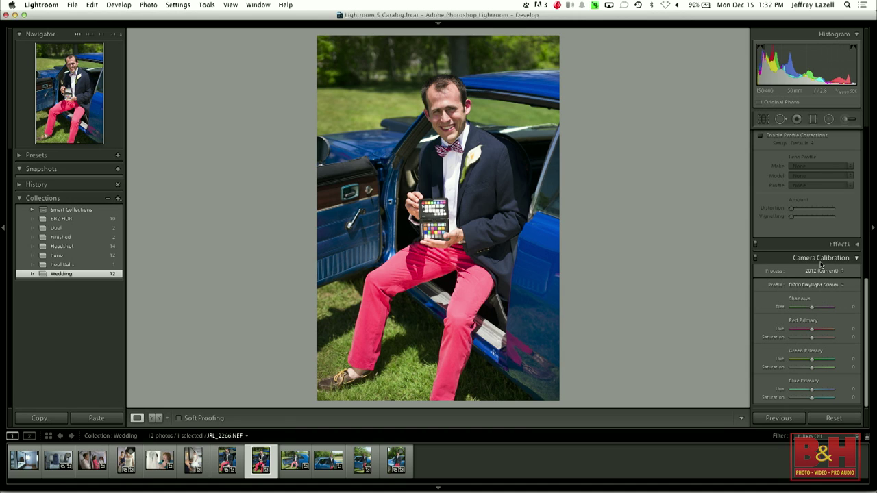
- Synchronize the white balance, process version and calibration from the chart photo to the other five photos of the man with the blue car
left_click(235, 471, "super")
left_click(294, 473, "super")
left_click(329, 474, "super")
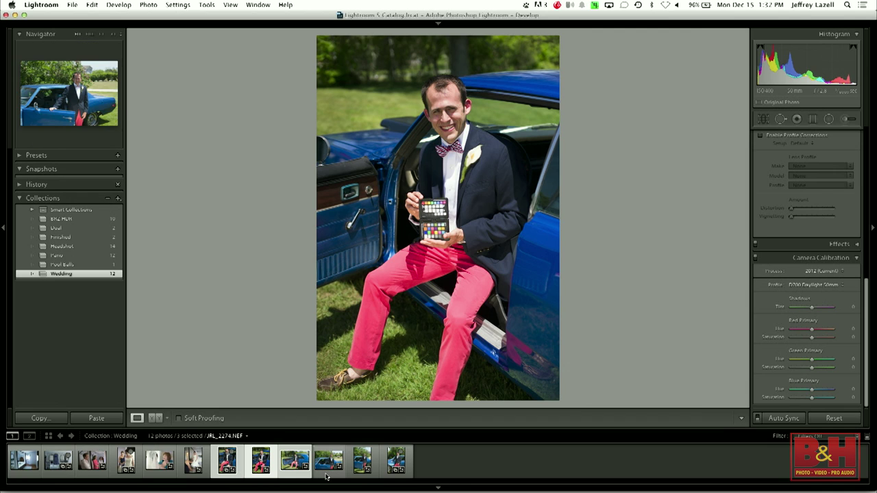
left_click(370, 474, "super")
left_click(402, 476, "super")
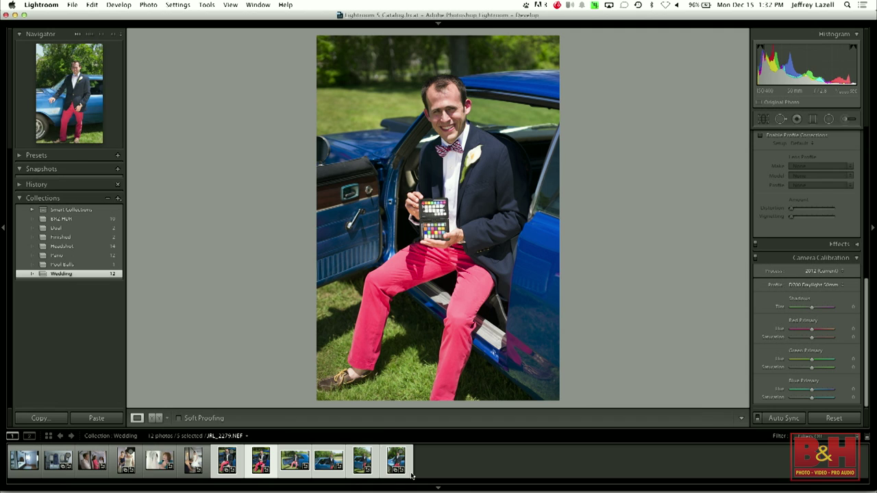
left_click(784, 417)
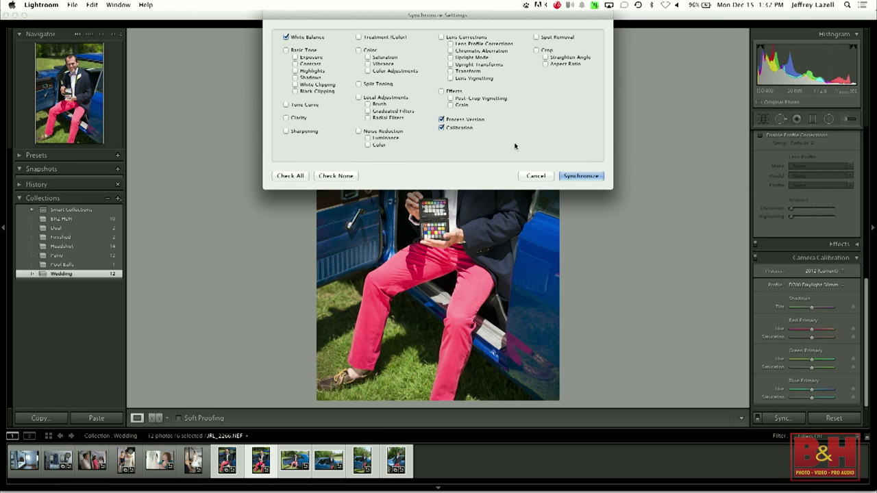
left_click(586, 176)
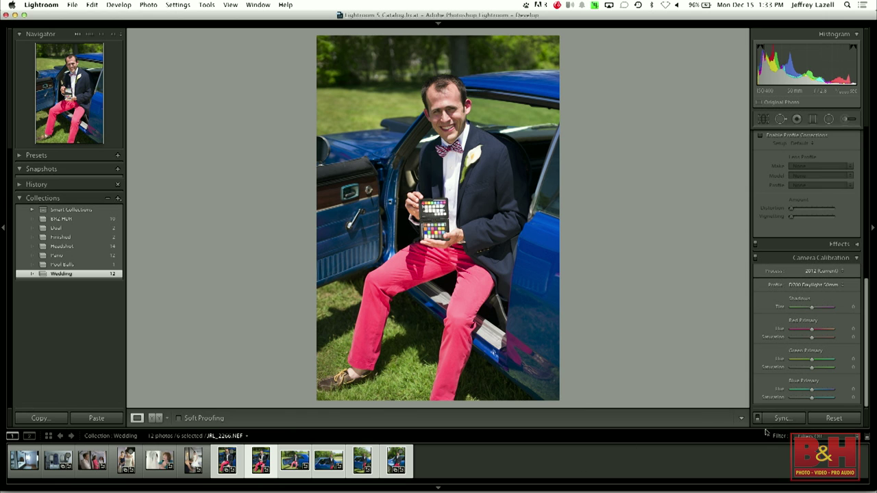
- Open the photo of the man standing at the open car door and compare Adobe Standard with D700 Daylight 50mm, ending on the latter
left_click(329, 460)
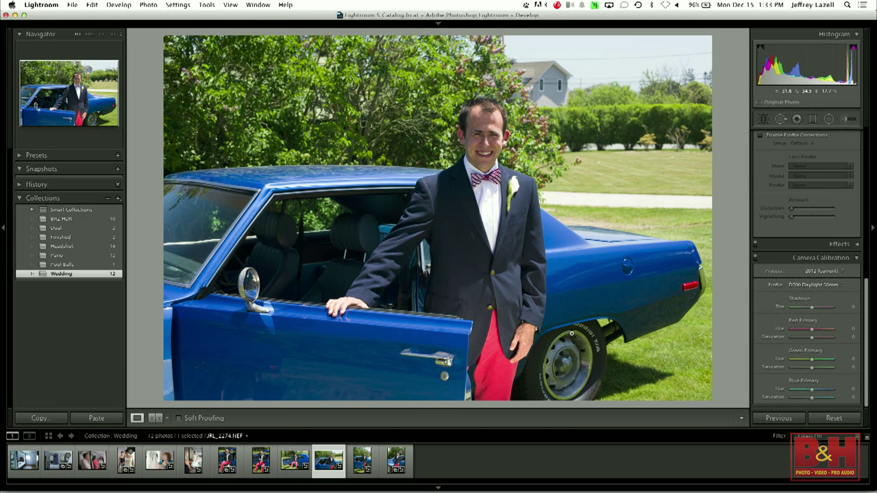
left_click(817, 287)
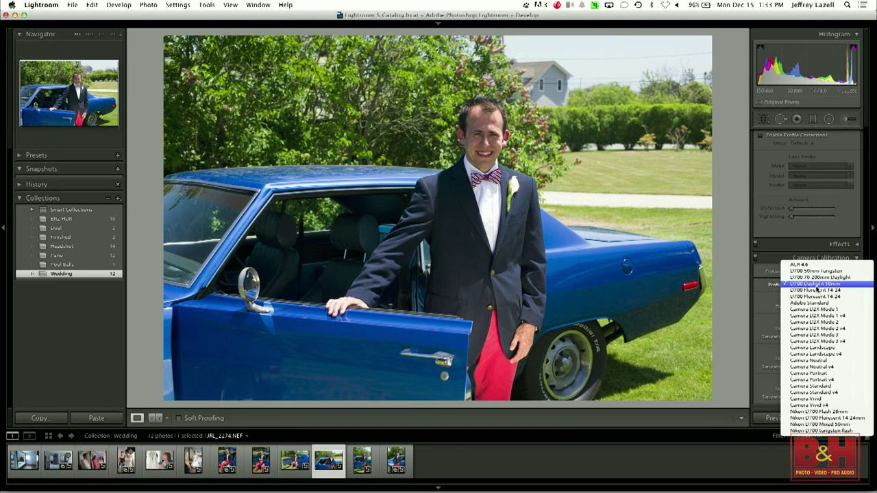
left_click(817, 303)
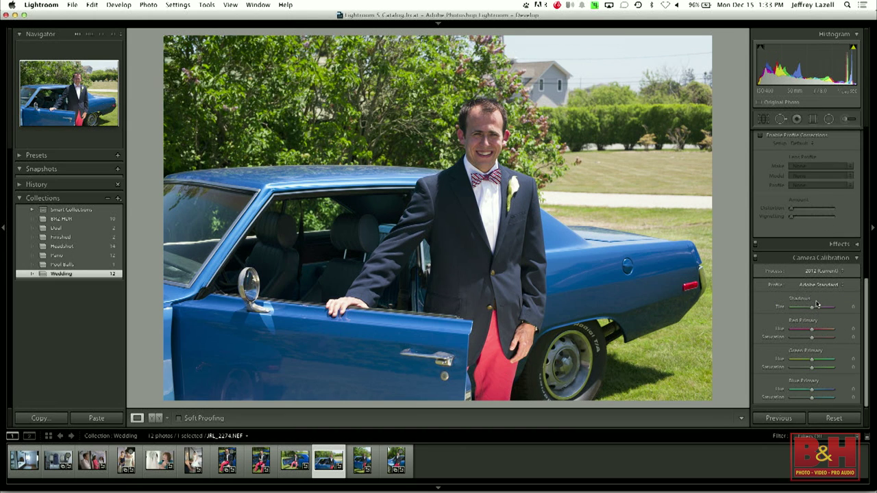
left_click(815, 286)
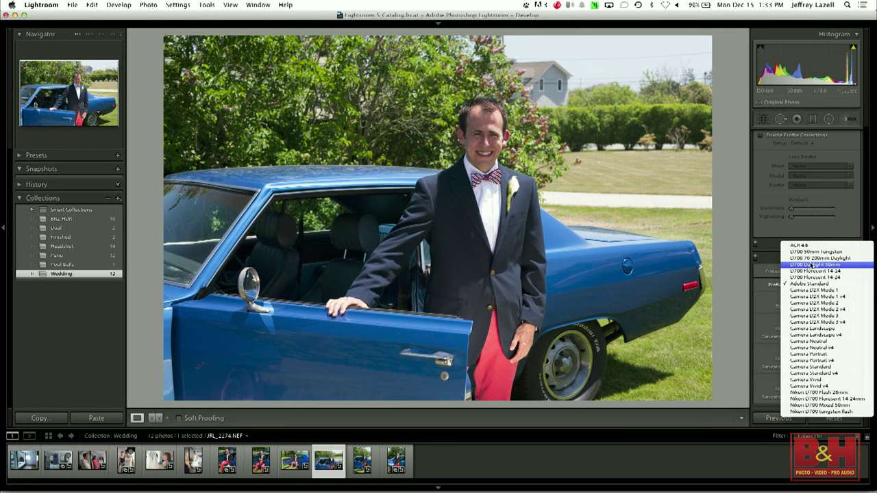
left_click(812, 266)
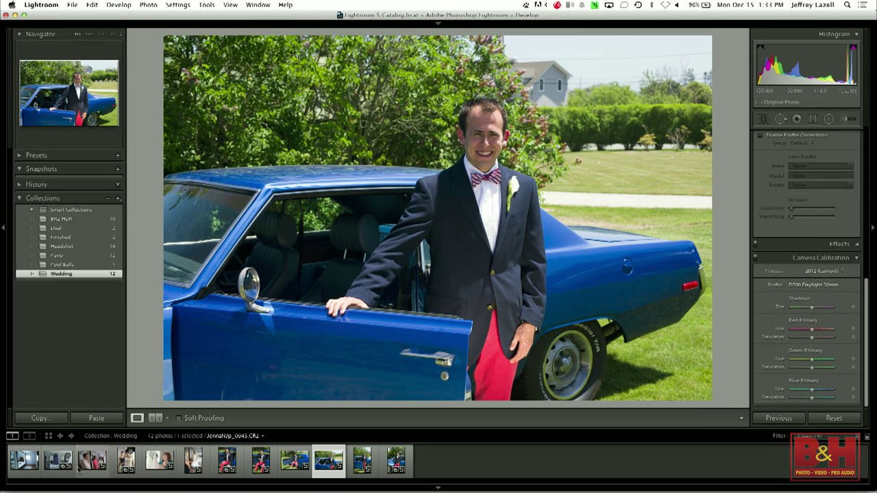
- Open the bedroom photo with the ColorChecker on the bed and set its white balance from a light neutral patch on the chart
left_click(29, 473)
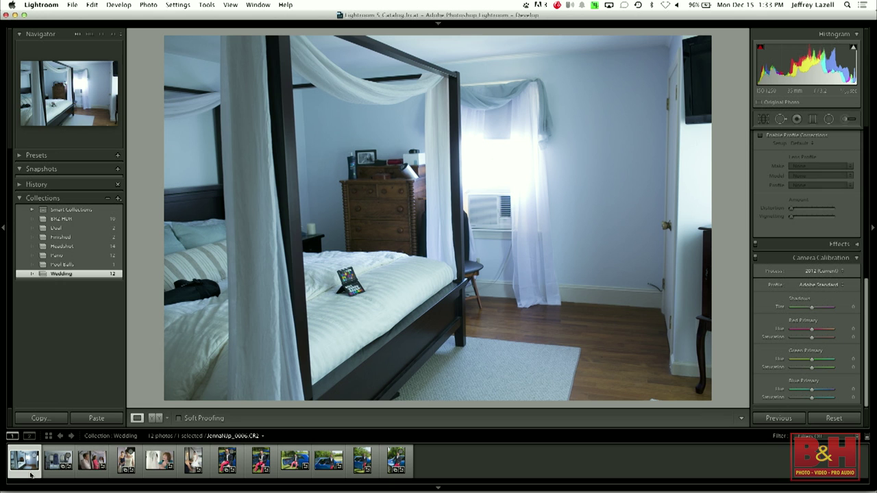
scroll(830, 342, "up", 10)
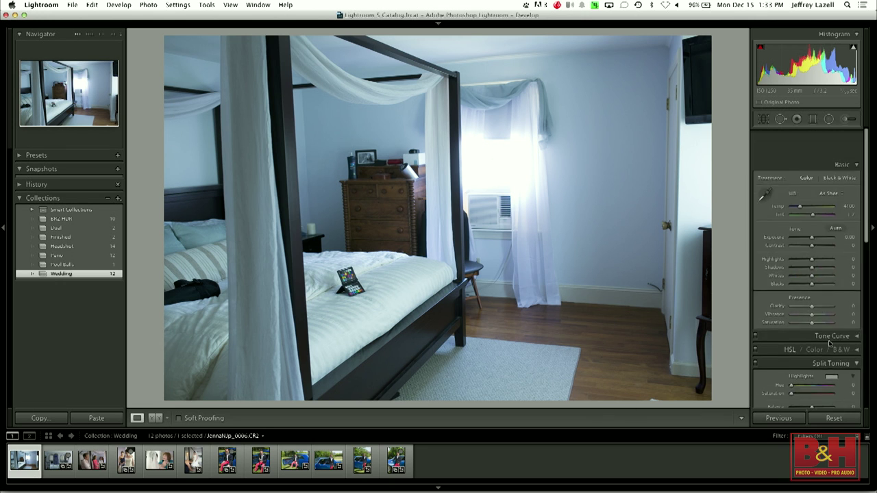
key("backslash")
left_click(701, 236)
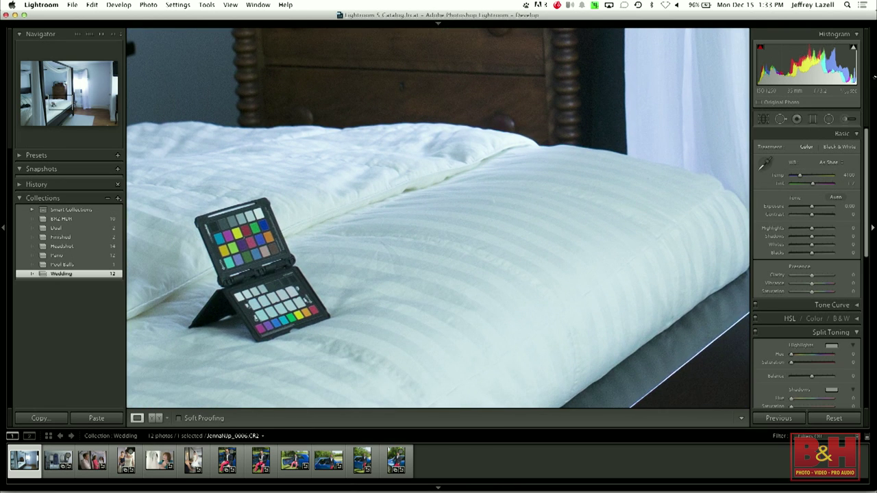
left_click(764, 164)
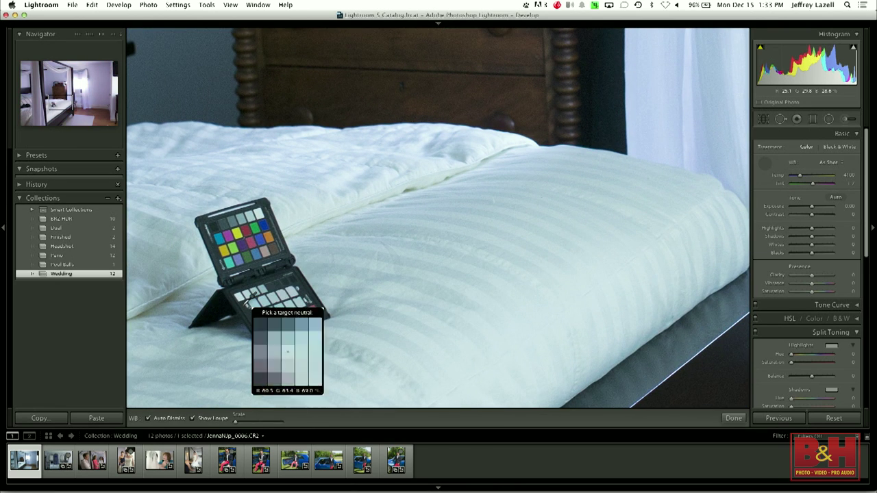
left_click(273, 297)
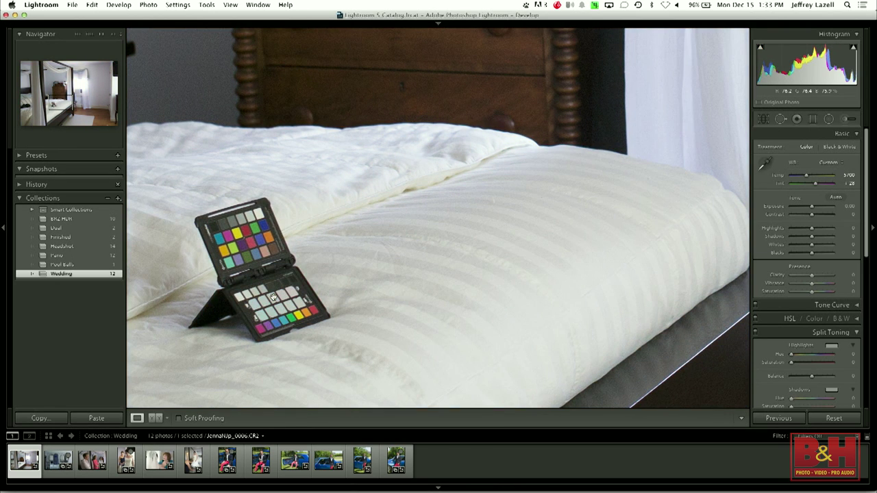
left_click(273, 297)
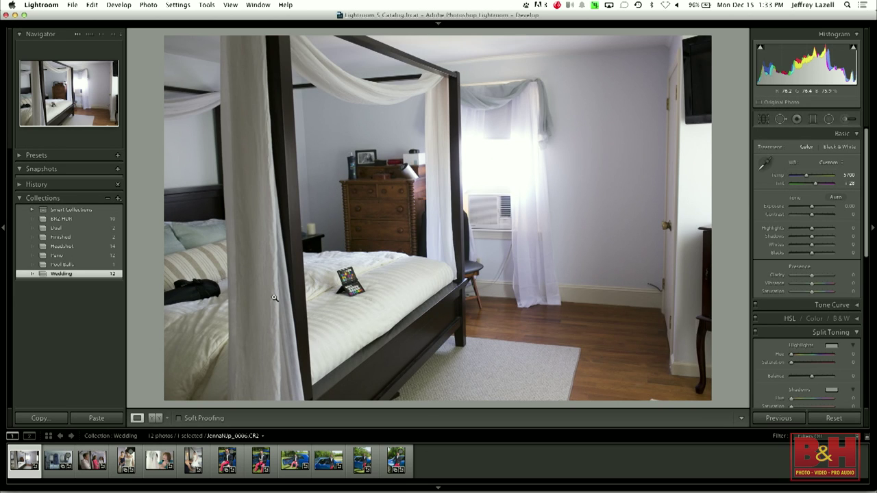
- Start a ColorChecker Passport preset export of the bedroom chart photo and set its calibration profile to 5D Mark III 35mm Indoor Window
left_click(73, 5)
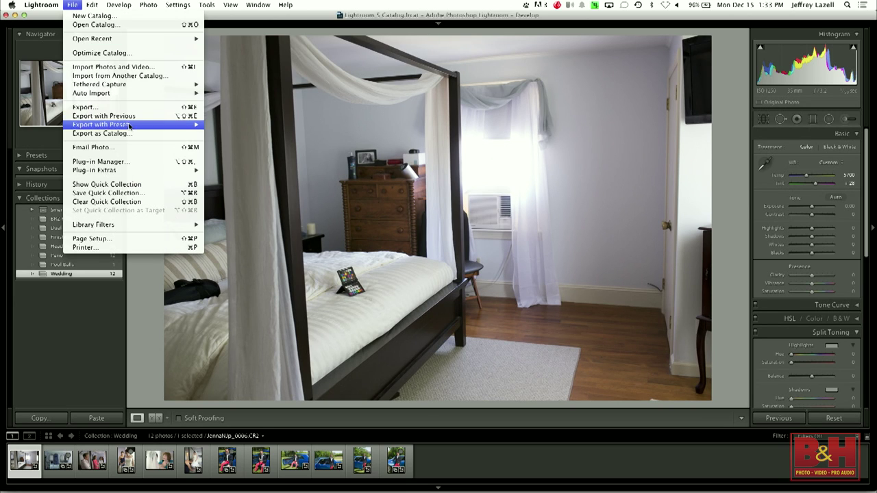
mouse_move(173, 126)
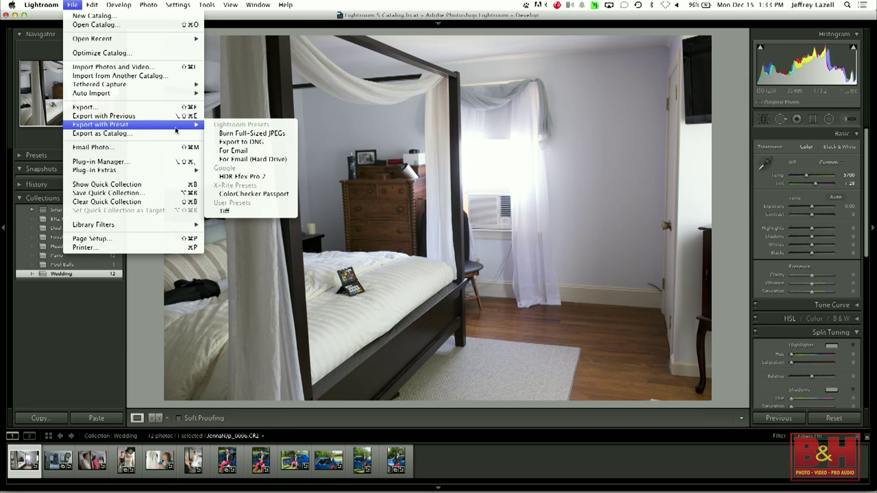
left_click(258, 194)
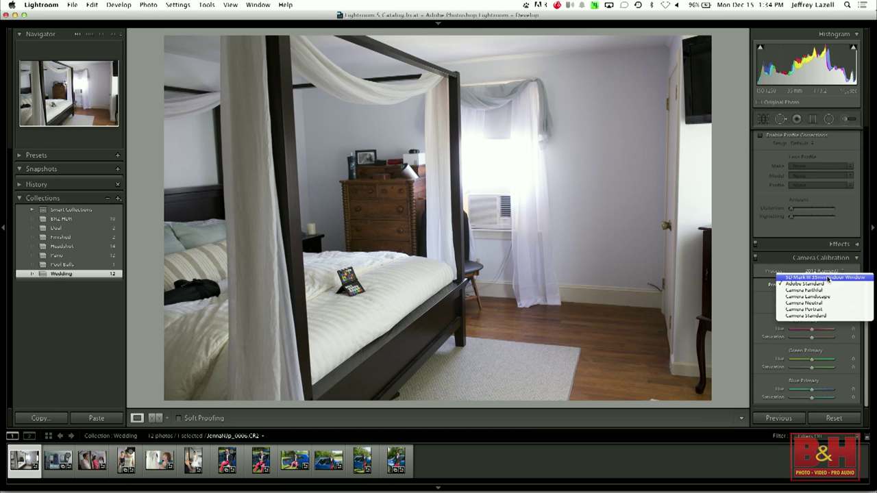
left_click(828, 277)
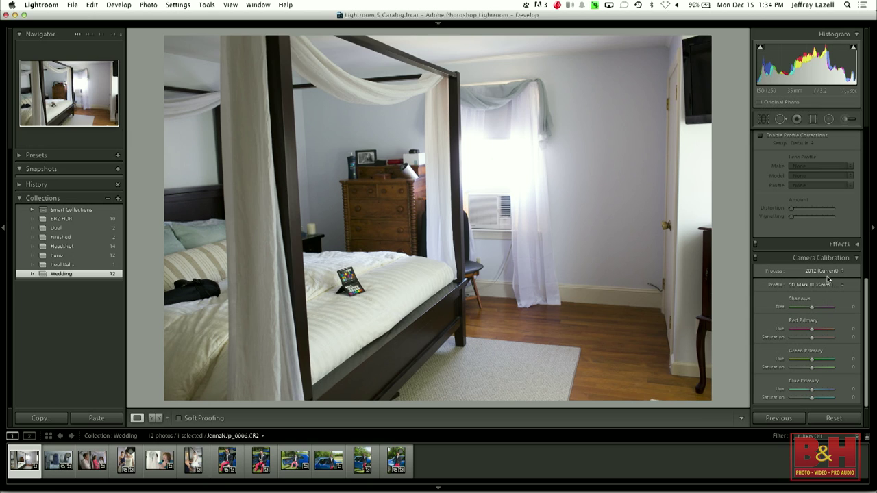
- Synchronize the white balance, process version and calibration from the bedroom chart photo to the other five indoor wedding photos
left_click(55, 477, "super")
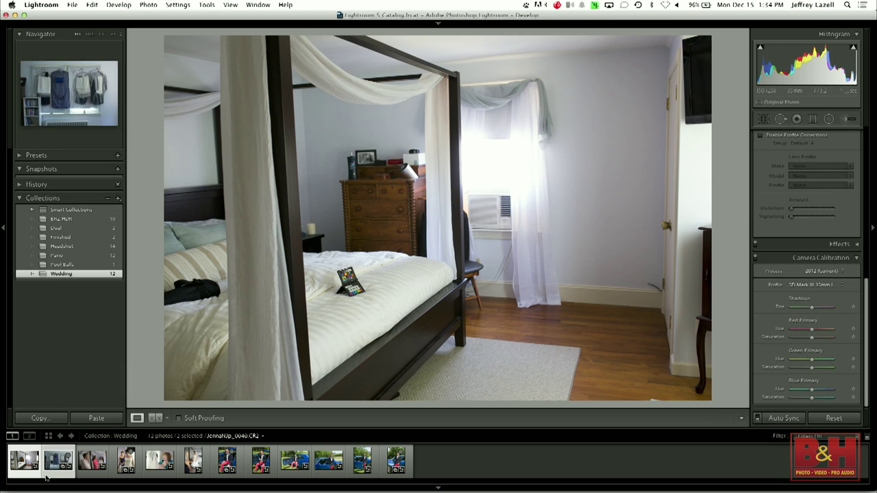
left_click(91, 476, "super")
left_click(121, 478, "super")
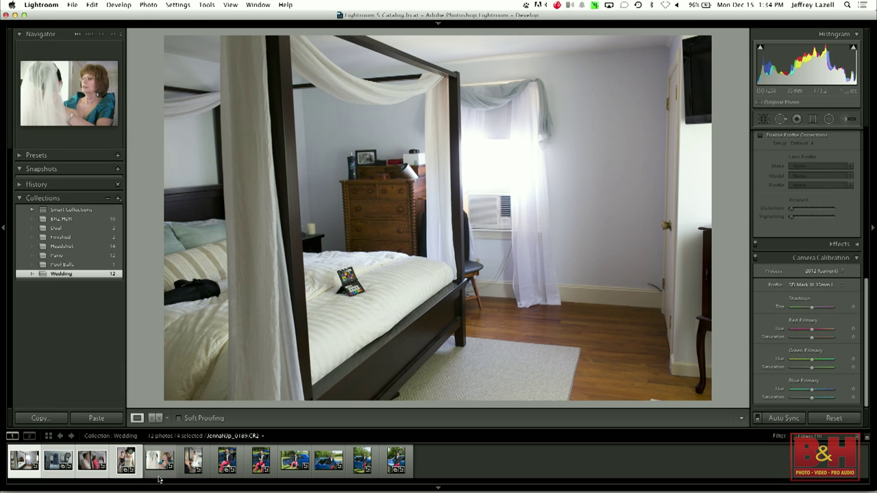
left_click(159, 479, "super")
left_click(192, 470, "super")
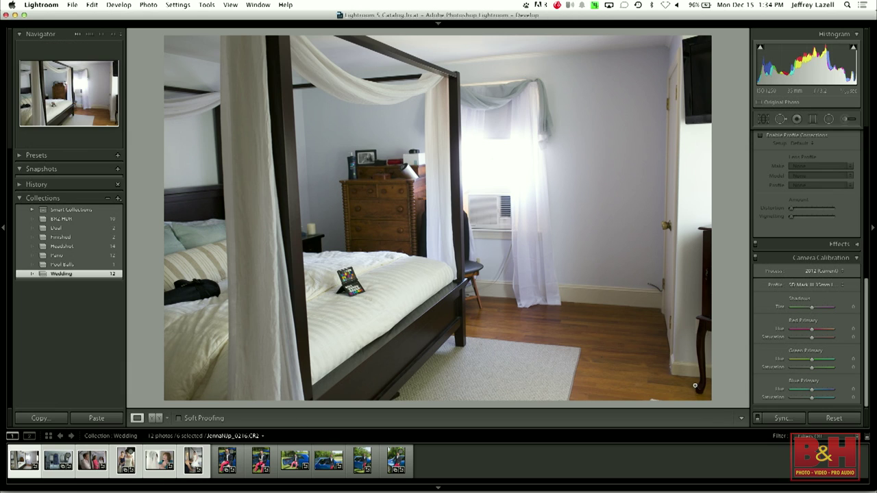
left_click(783, 418)
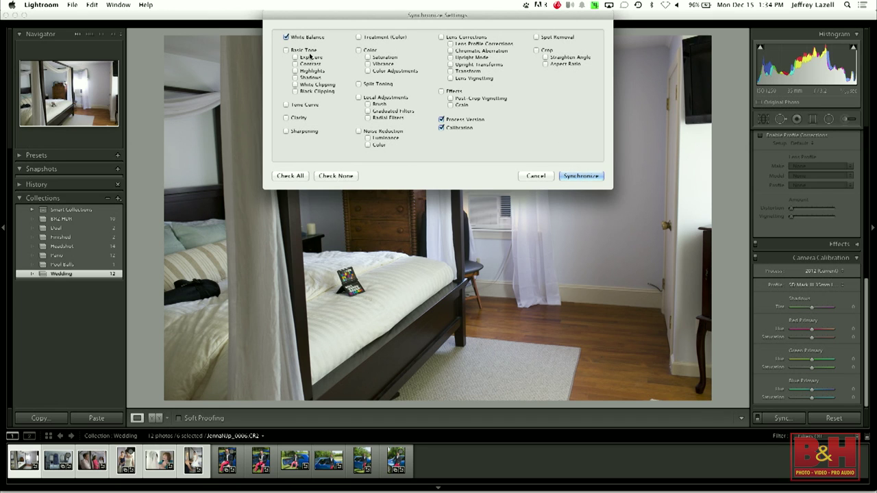
left_click(583, 177)
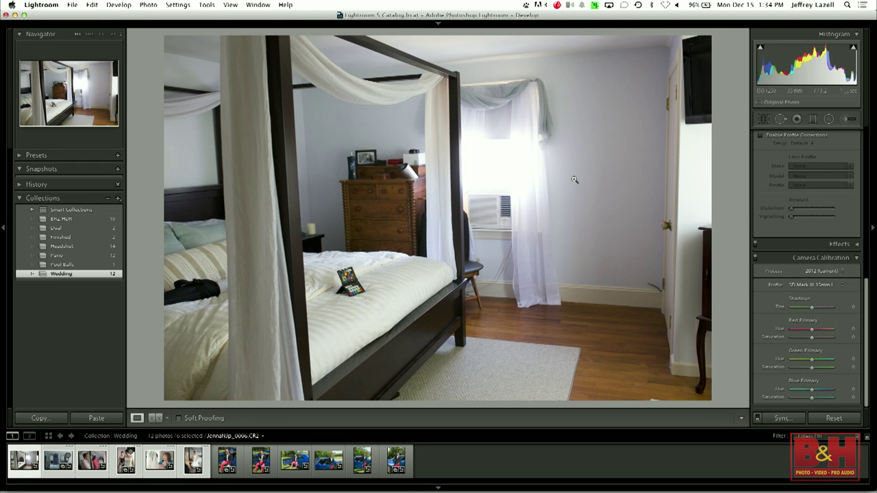